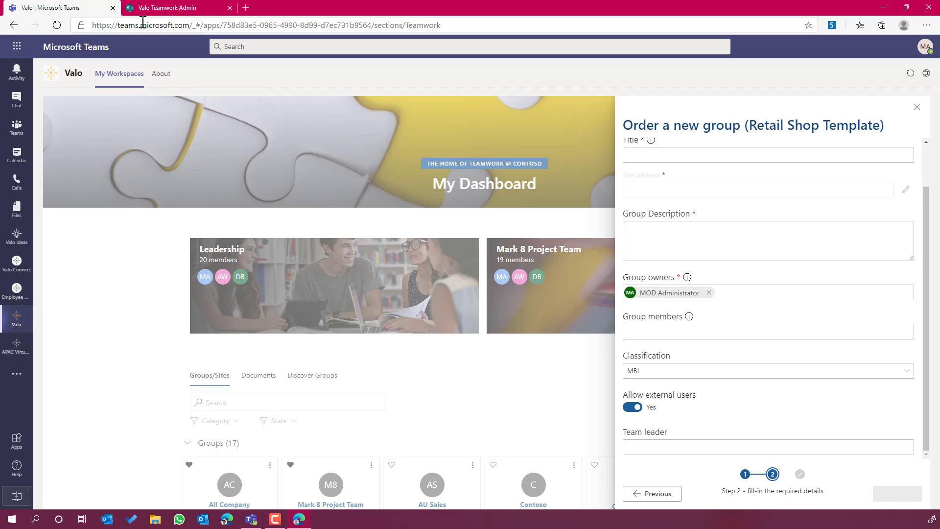
Switch to the Valo Teamwork Admin site and open the Retail Template for editing.
left_click(190, 8)
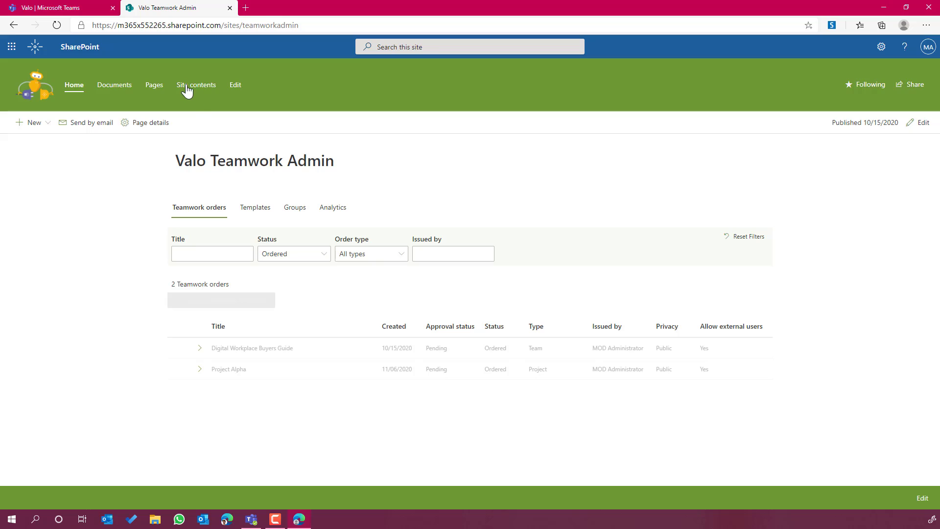
left_click(248, 210)
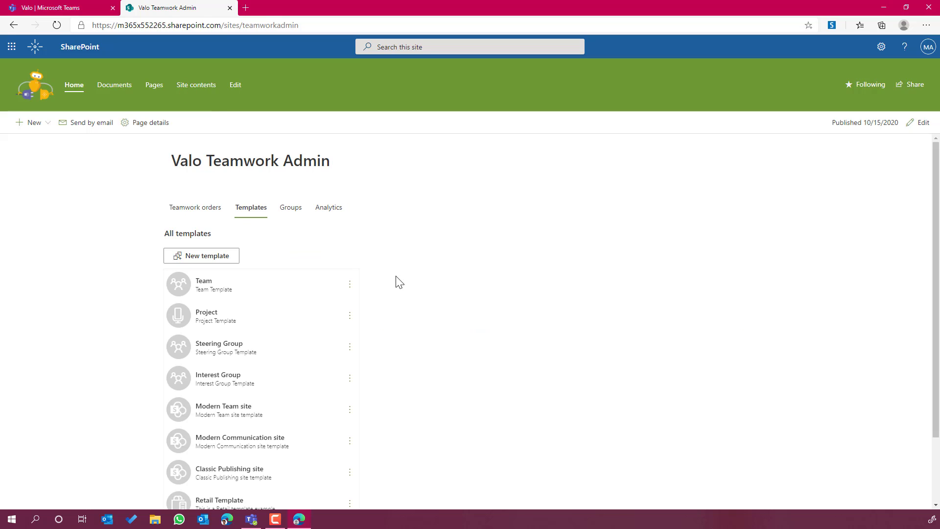
scroll(398, 282, "down", 2)
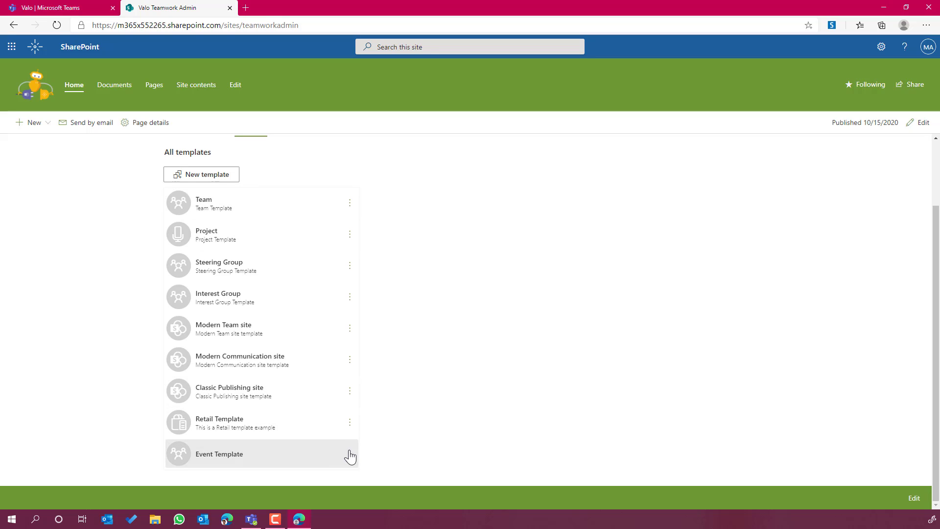
left_click(351, 424)
left_click(371, 443)
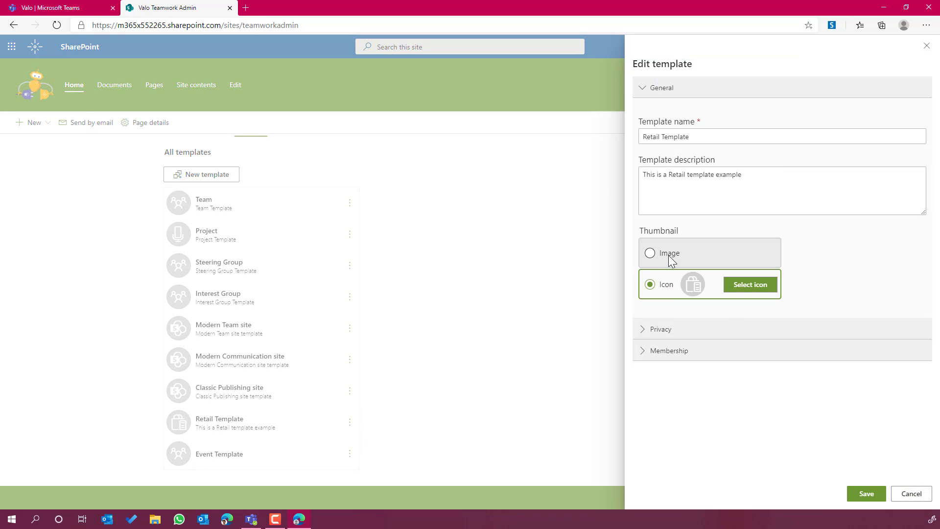
Expand the template's privacy and membership settings and set its privacy to Private.
left_click(659, 331)
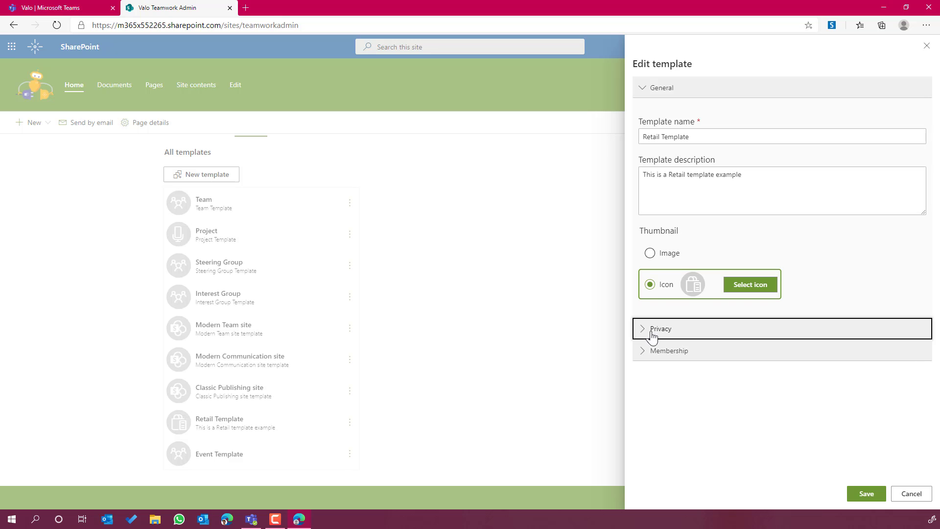
scroll(659, 328, "down", 2)
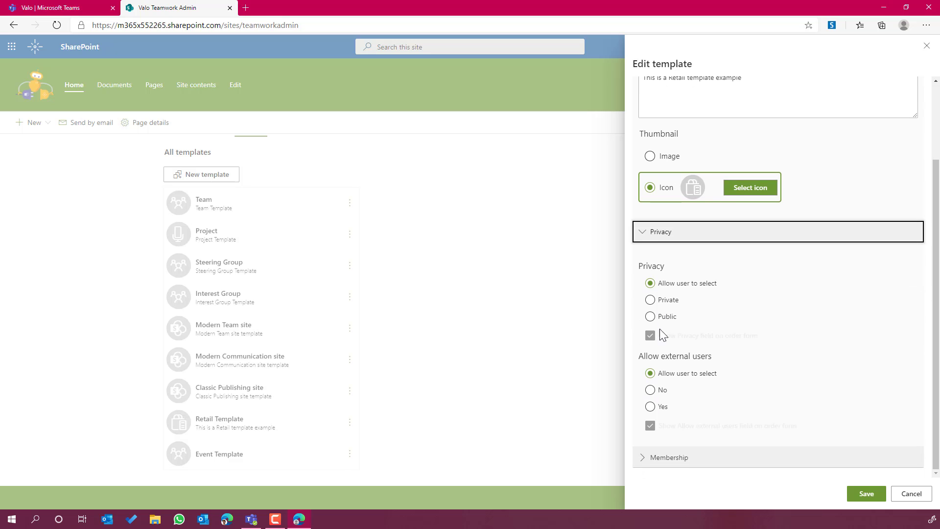
left_click(670, 455)
scroll(688, 421, "down", 3)
scroll(692, 416, "up", 3)
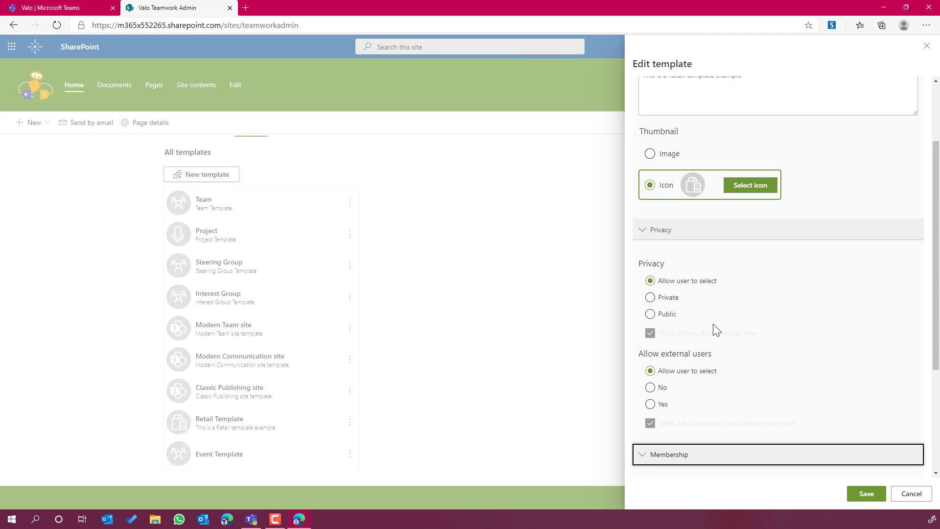
left_click(665, 299)
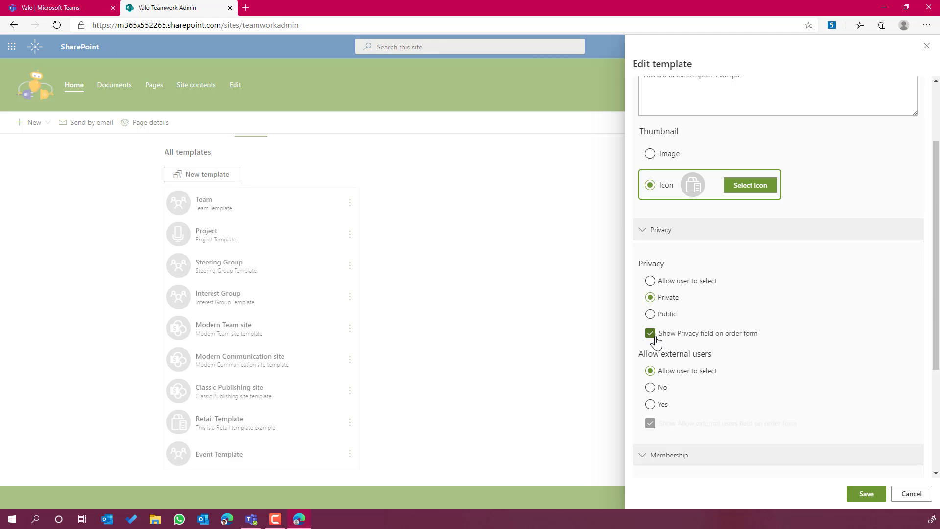
Set the template's minimum number of owners to 2 and add a suggested person as mandatory owner.
scroll(664, 360, "down", 1)
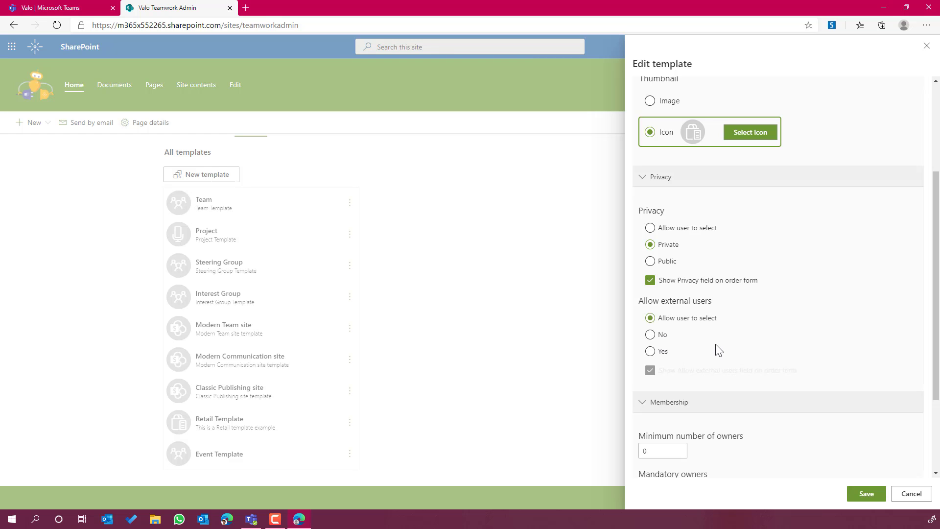
scroll(719, 347, "down", 1)
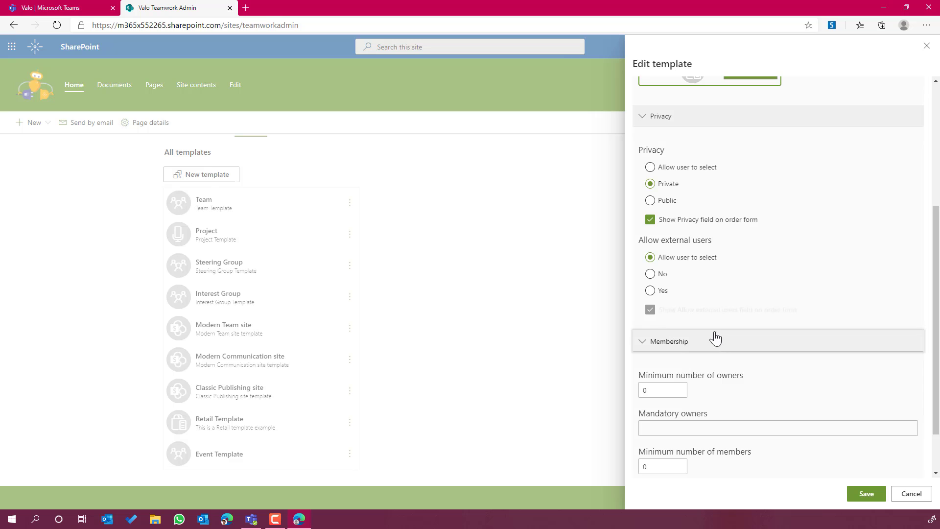
scroll(719, 322, "down", 1)
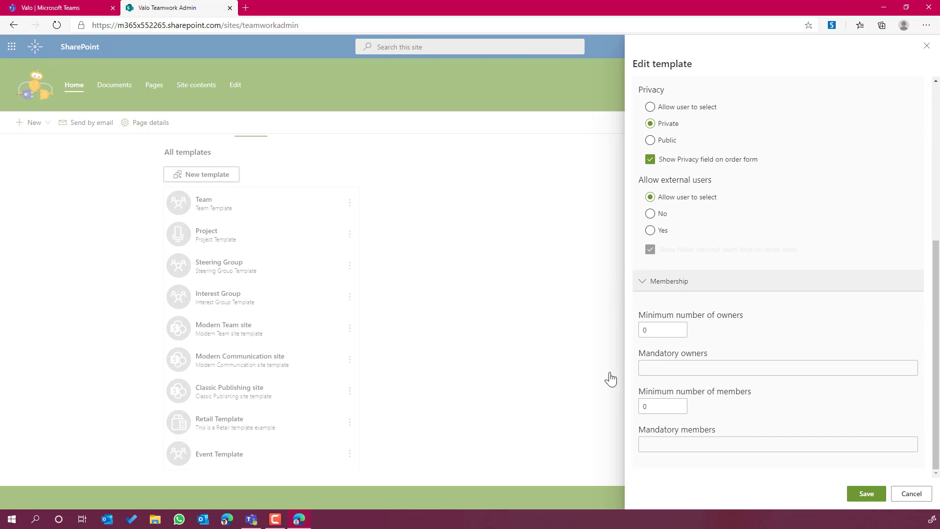
left_click(679, 329)
left_click(707, 336)
left_click(705, 369)
type("Alex Wilber")
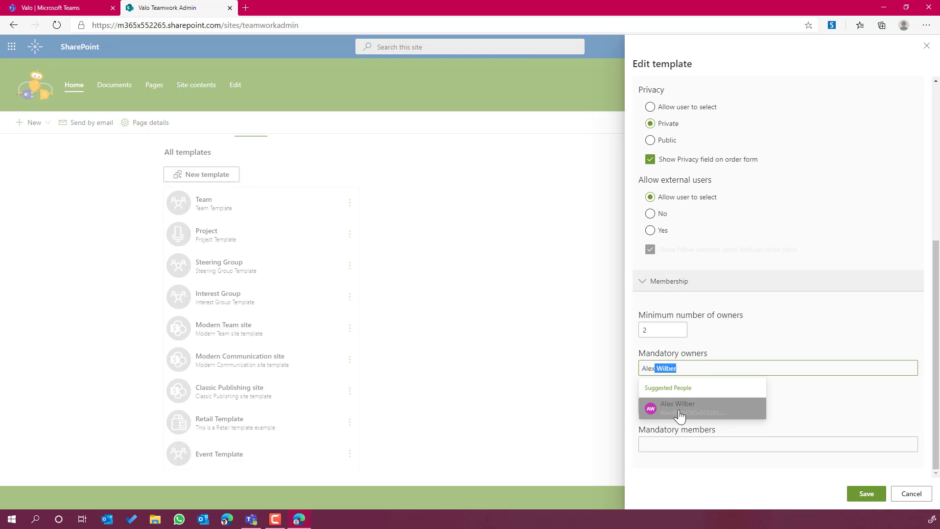
left_click(679, 416)
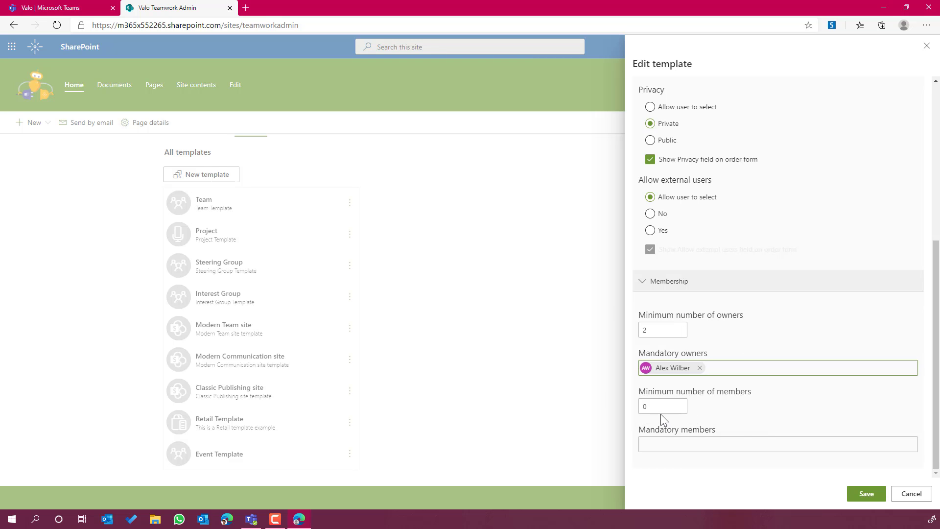
Set the minimum number of members to 2, add a suggested person as mandatory member, and save the template.
left_click(681, 404)
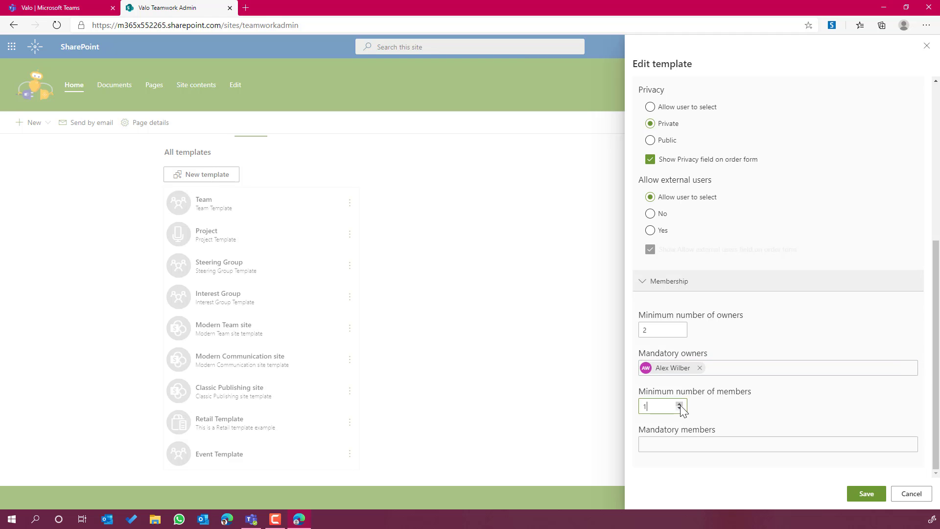
left_click(680, 403)
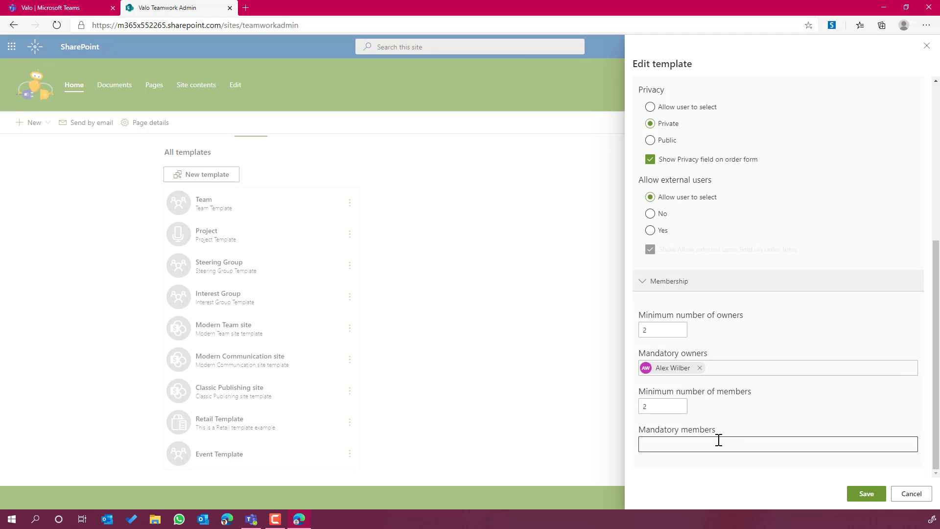
left_click(684, 448)
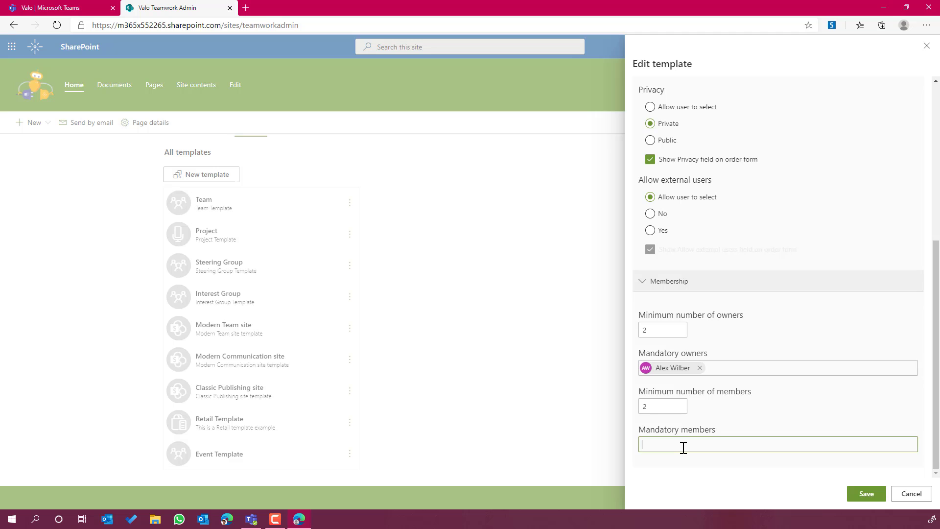
type("me")
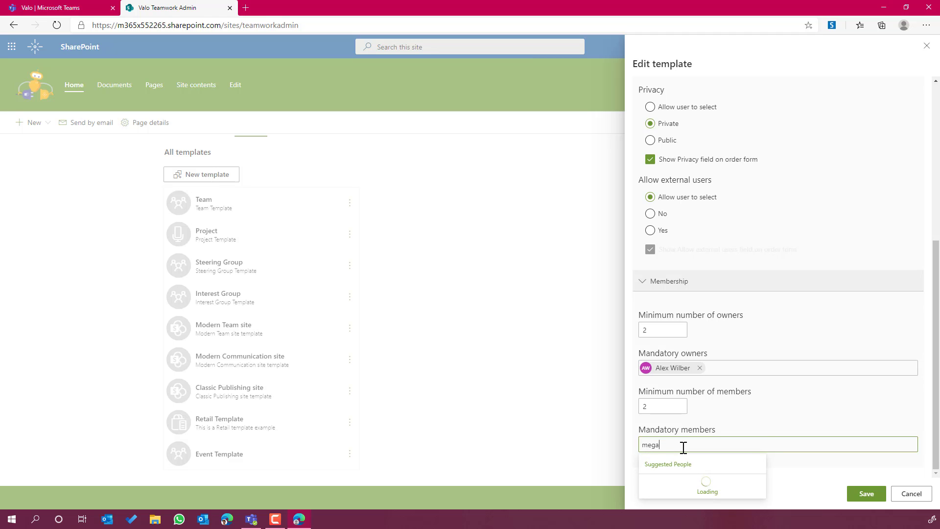
type("ga")
left_click(684, 486)
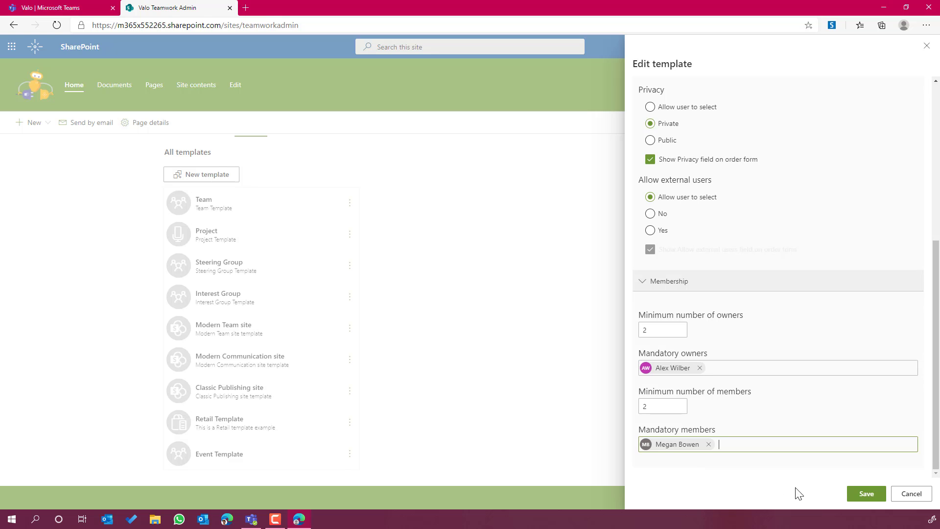
left_click(870, 499)
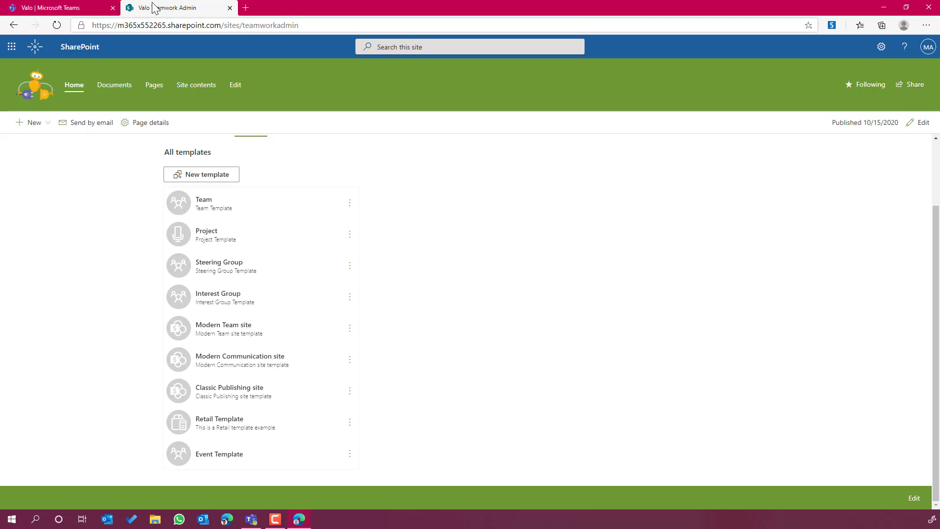
Return to Valo in Microsoft Teams, discard the open order, reload the page and start a new order with the Retail Shop Template.
left_click(64, 8)
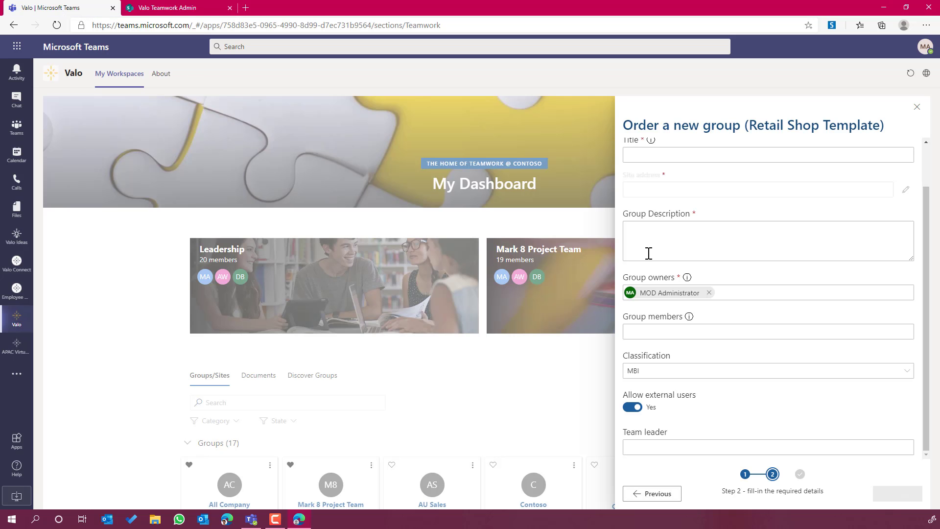
left_click(917, 107)
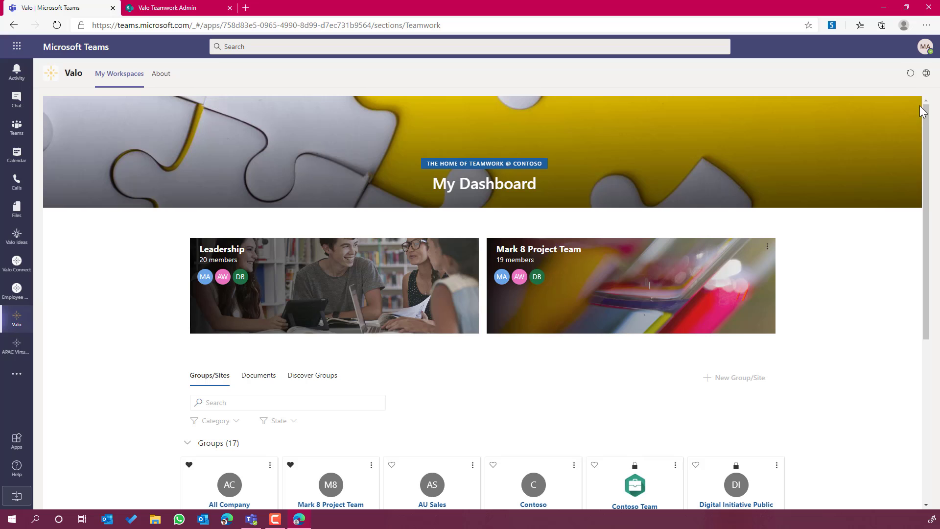
left_click(56, 25)
left_click(742, 383)
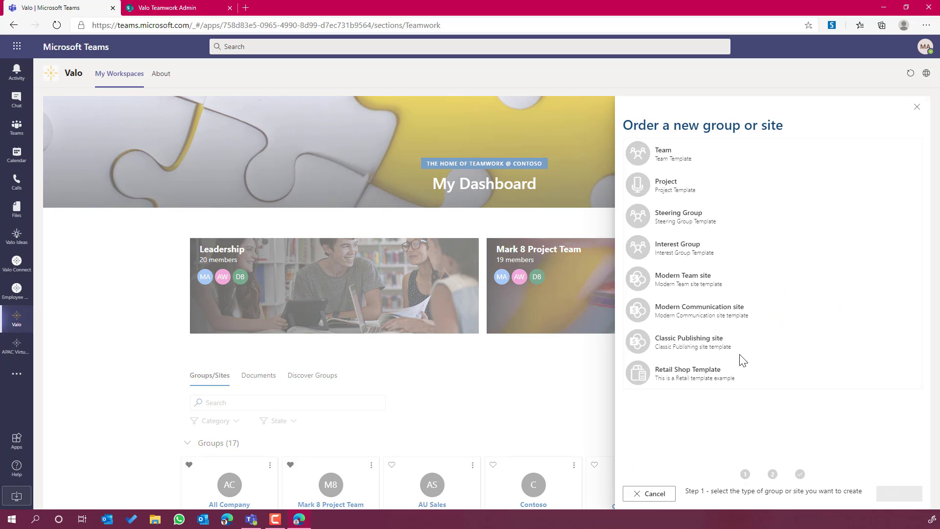
left_click(681, 376)
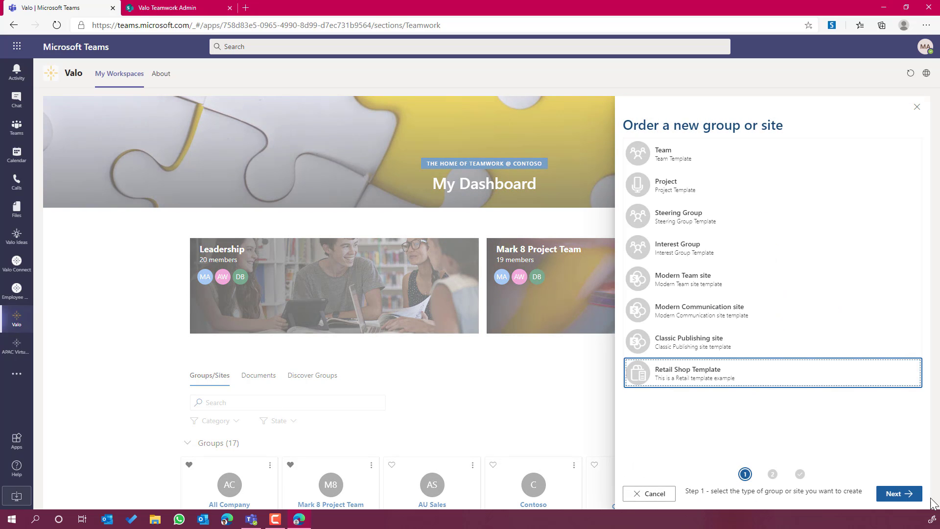
left_click(898, 494)
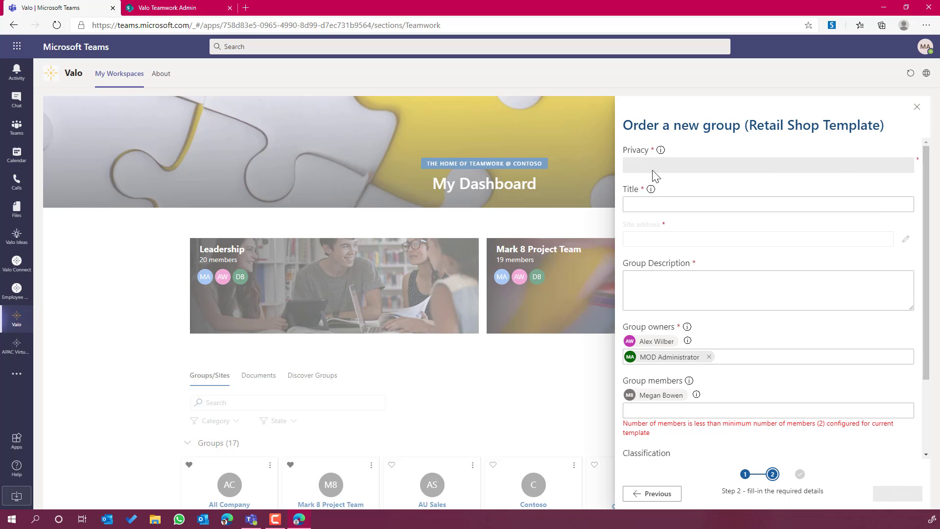
Review the order's owner and member requirements and add another person to the group members.
scroll(666, 259, "down", 2)
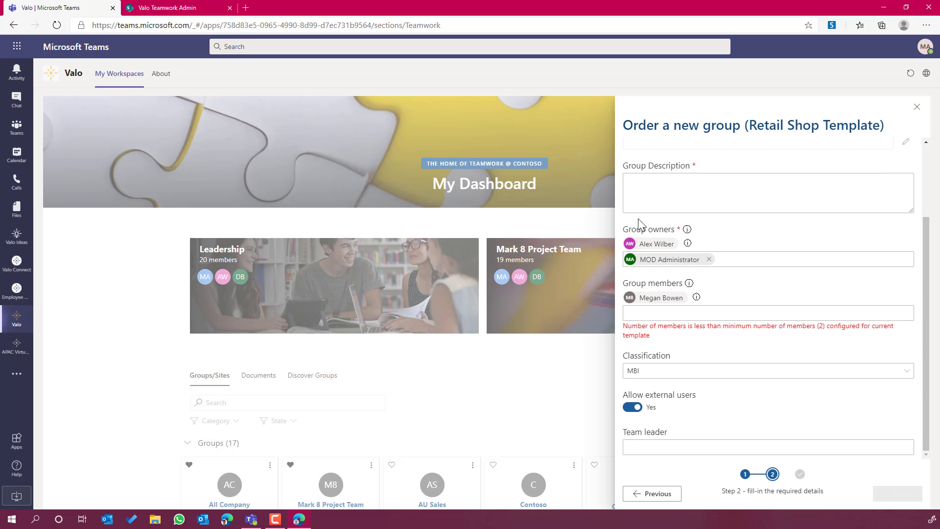
left_click_drag(642, 244, 672, 245)
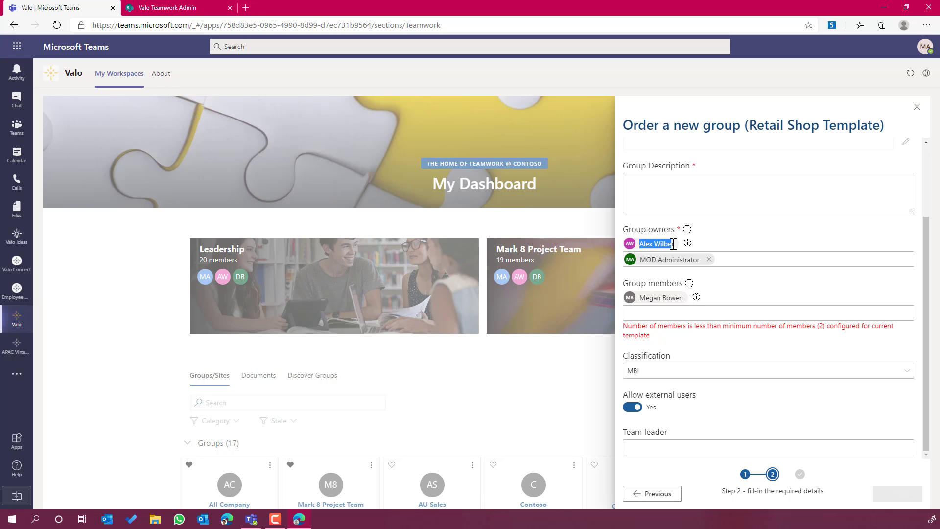
left_click(729, 255)
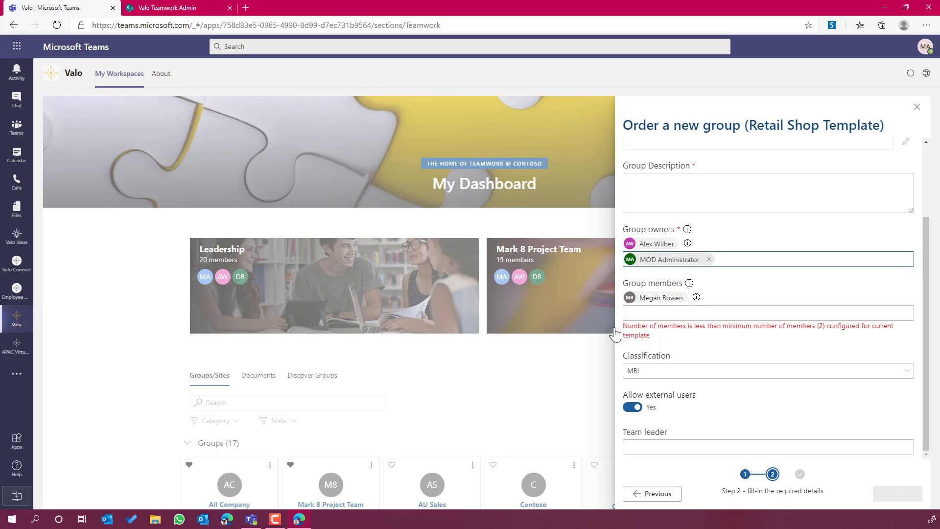
left_click_drag(625, 327, 684, 347)
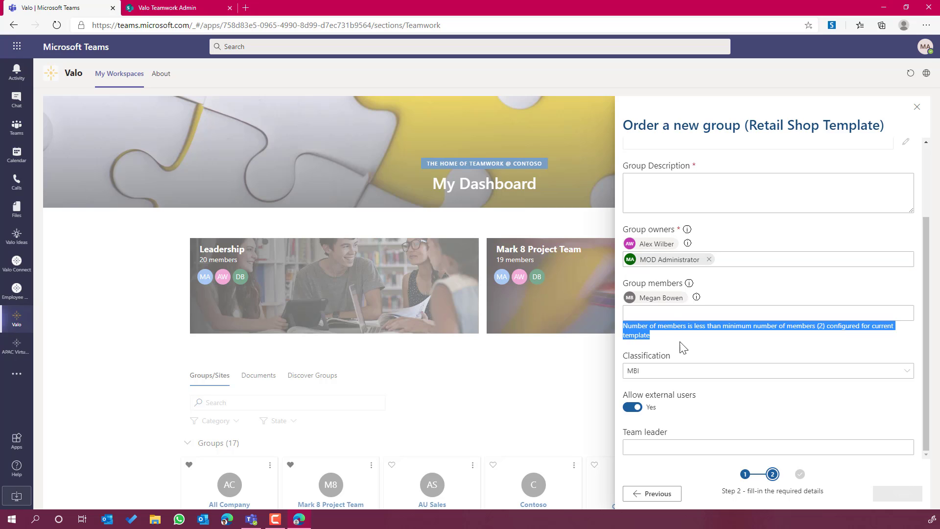
left_click(663, 318)
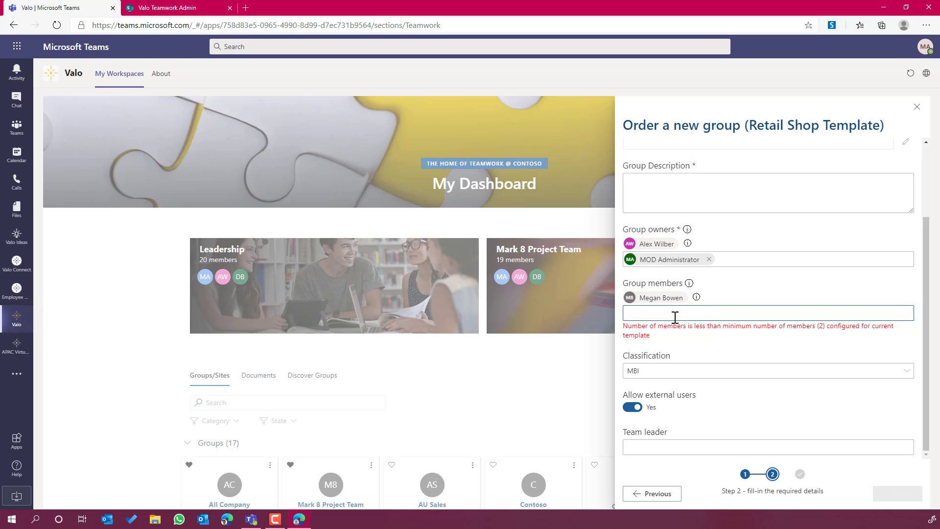
type("nes")
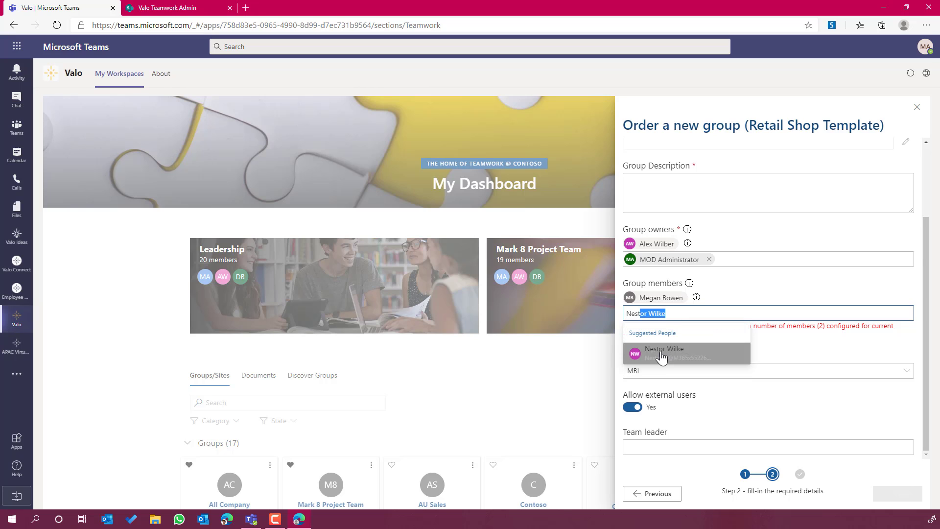
left_click(661, 357)
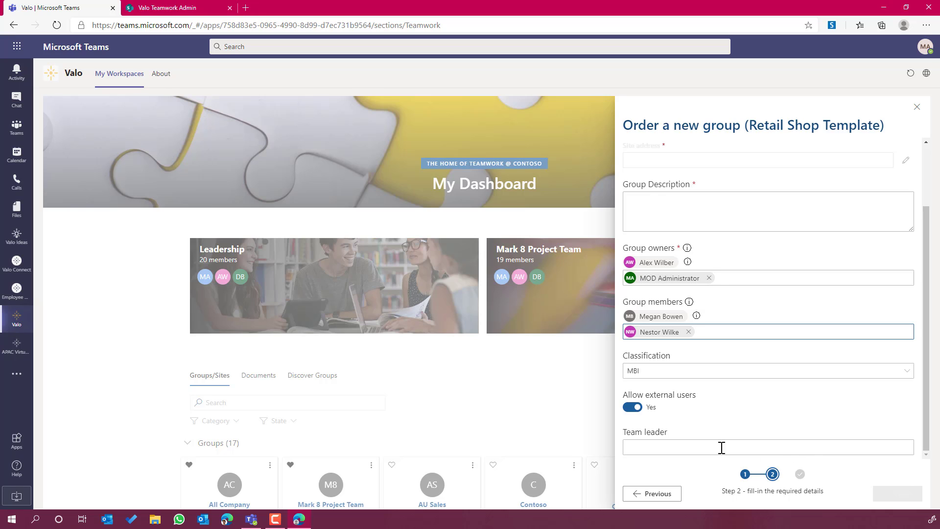
Enter "fdasfdafdas" as the group description and "Retial Shop 1" as the title.
scroll(691, 435, "up", 3)
left_click(663, 285)
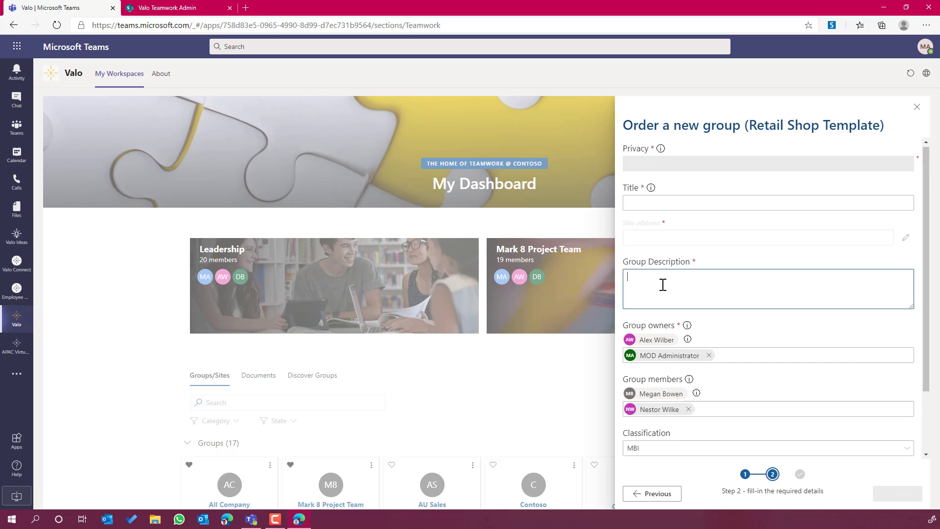
type("fdasfdafdas")
left_click(650, 200)
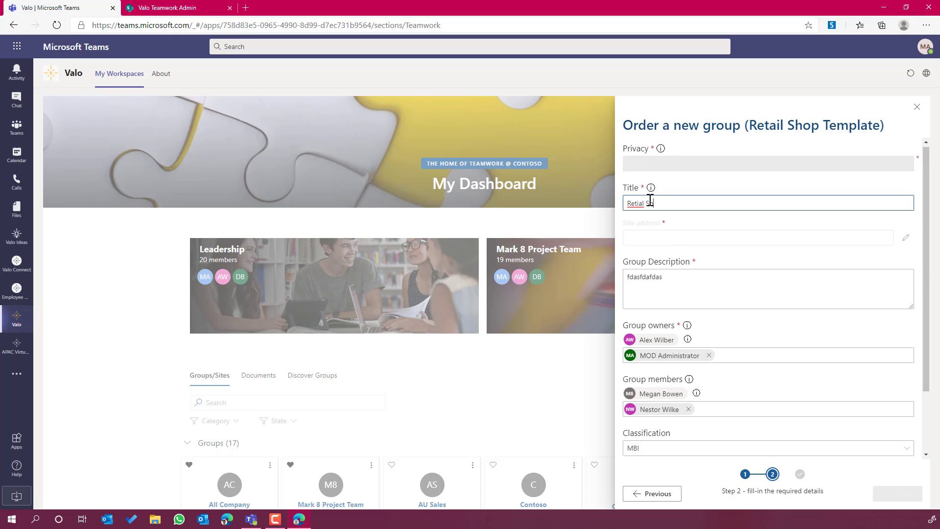
type("Retial Shop 1")
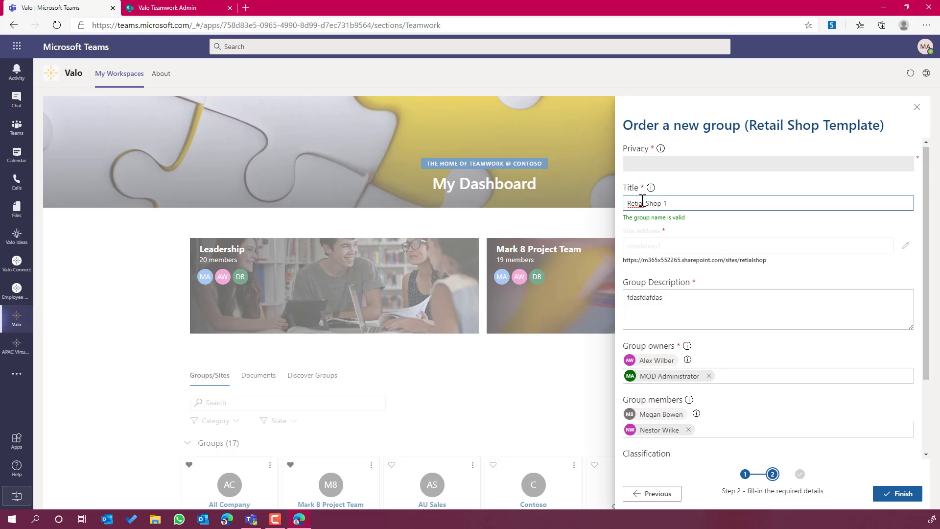
Correct the misspelled first word so the title reads "Retail Shop 1", and submit the group order.
triple_click(640, 201)
double_click(635, 209)
right_click(635, 208)
left_click(657, 214)
scroll(763, 268, "down", 2)
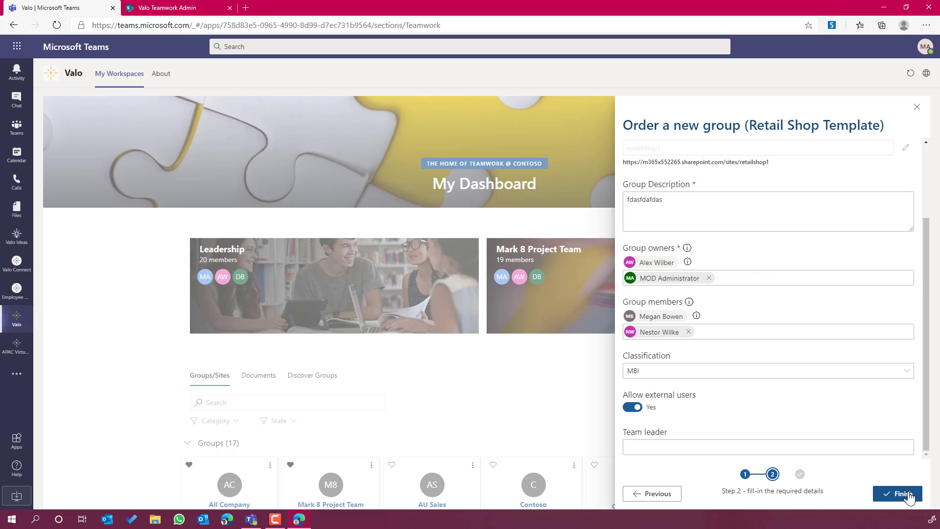
left_click(894, 495)
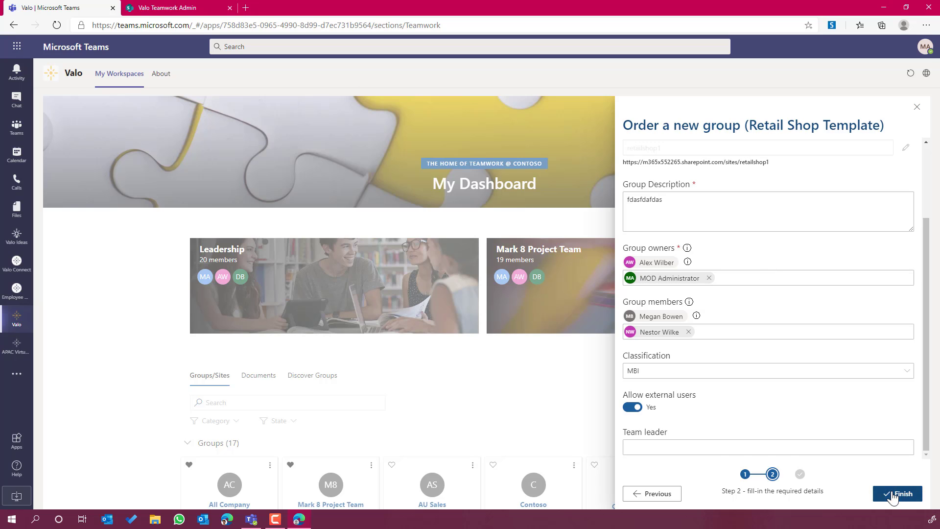